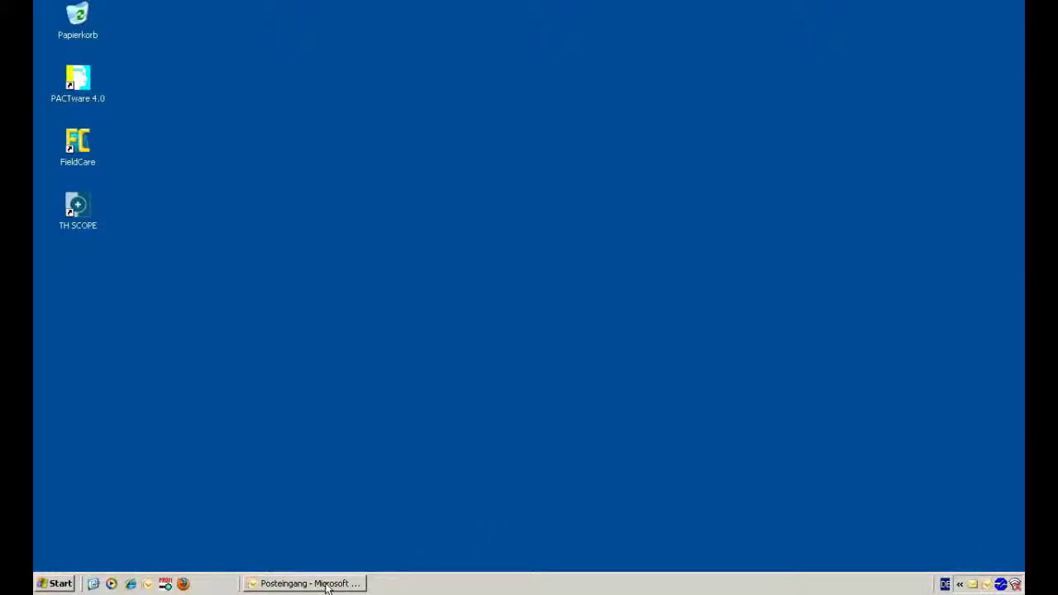
# Step: Bring the Outlook inbox forward to read the PROFIBUS Diagnose Portalkran L106 alert mail
pyautogui.click(328, 583)
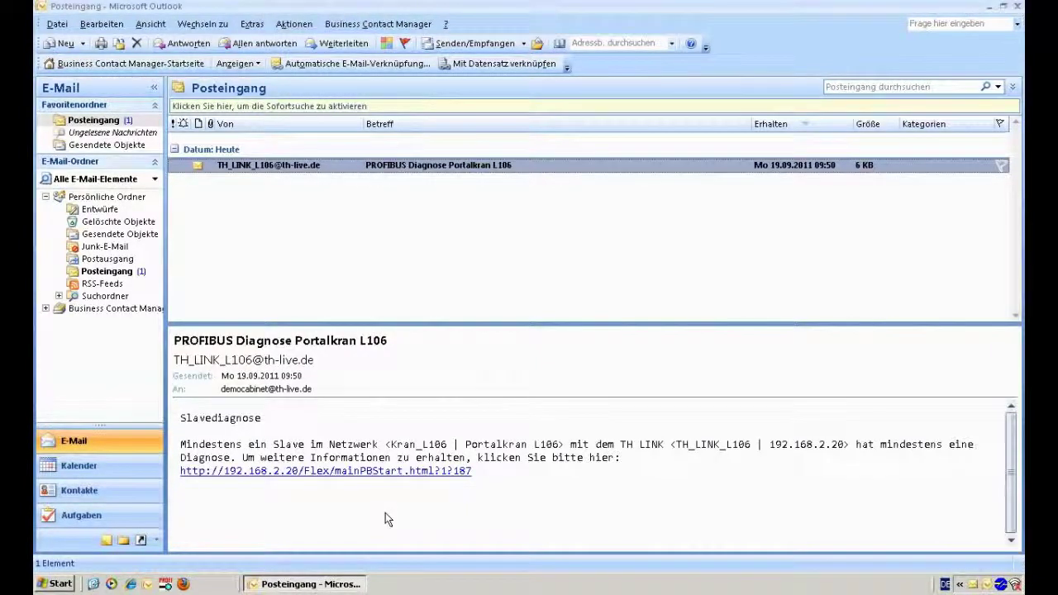
# Step: Follow the mail's 192.168.2.20 link into TH SCOPE and select the PA slave 10 diagnostics entry
pyautogui.click(304, 470)
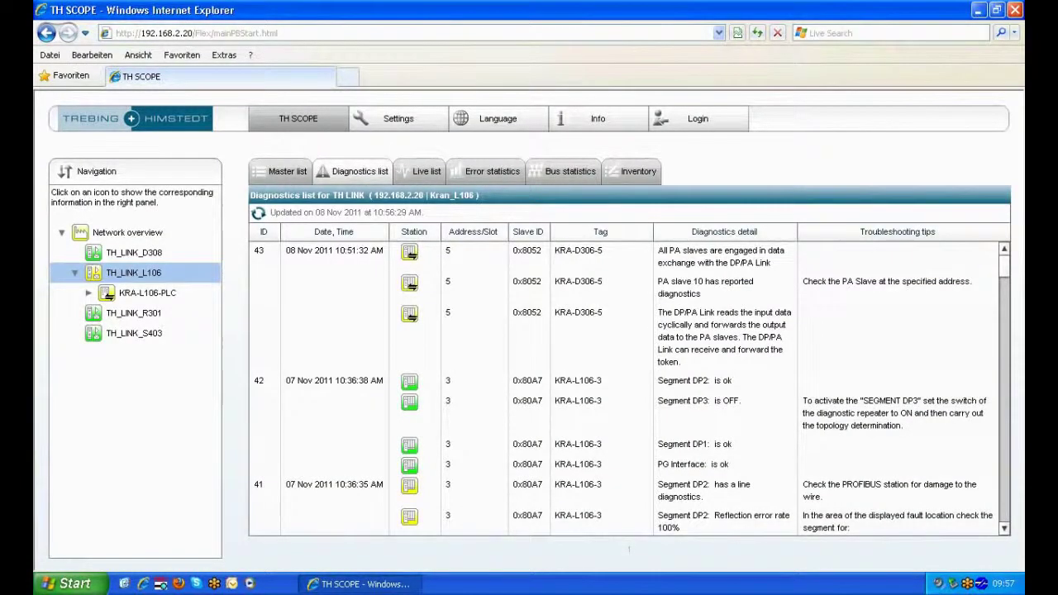
pyautogui.click(416, 289)
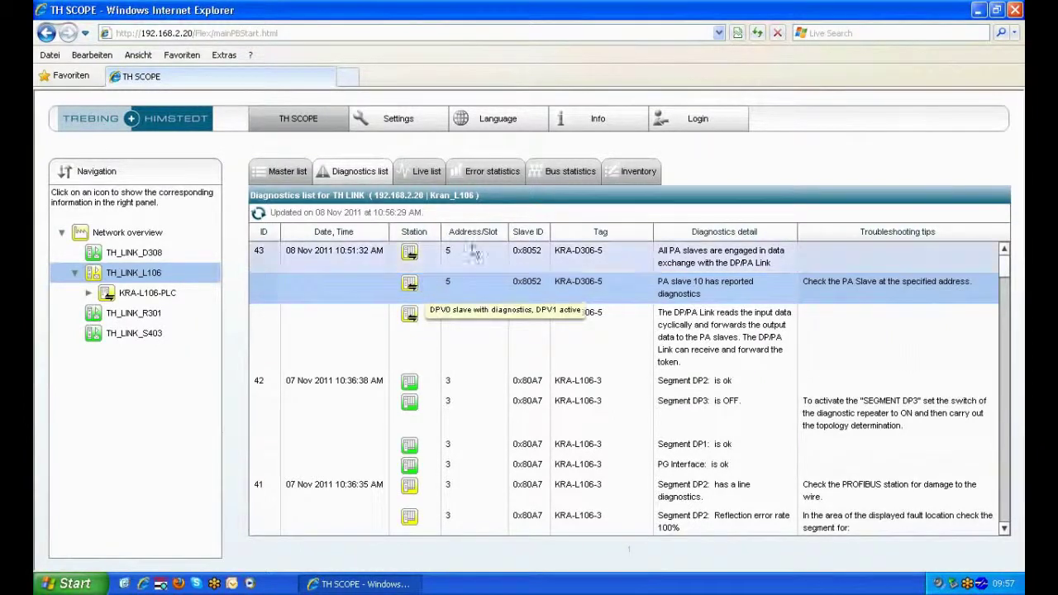
# Step: Check the Overview DP/PA Link error statistics, then go back to the Diagnostics list
pyautogui.click(493, 173)
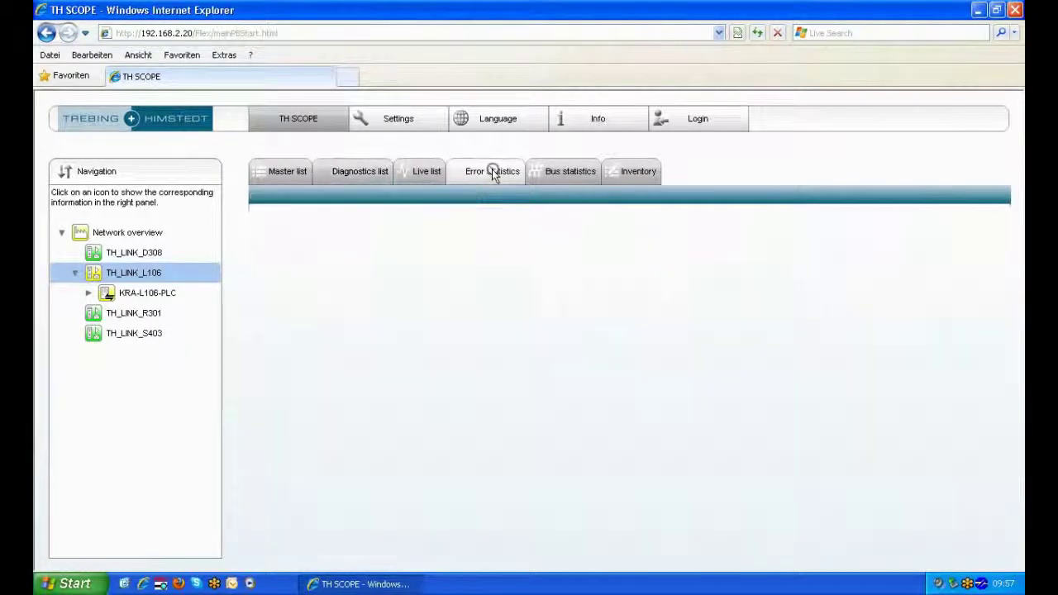
pyautogui.moveTo(1011, 348); pyautogui.dragTo(1012, 485)
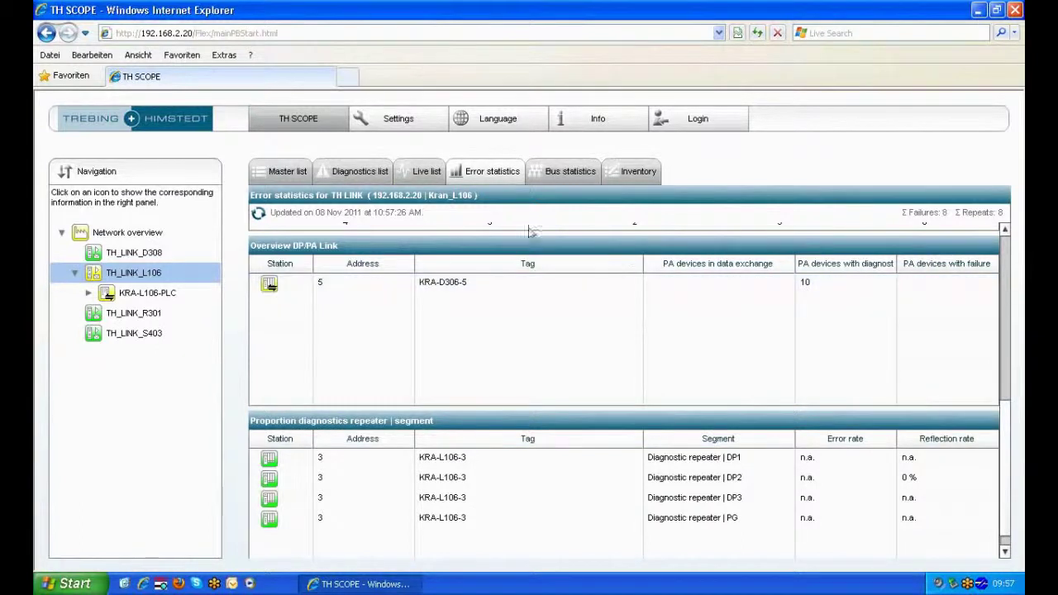
pyautogui.click(369, 175)
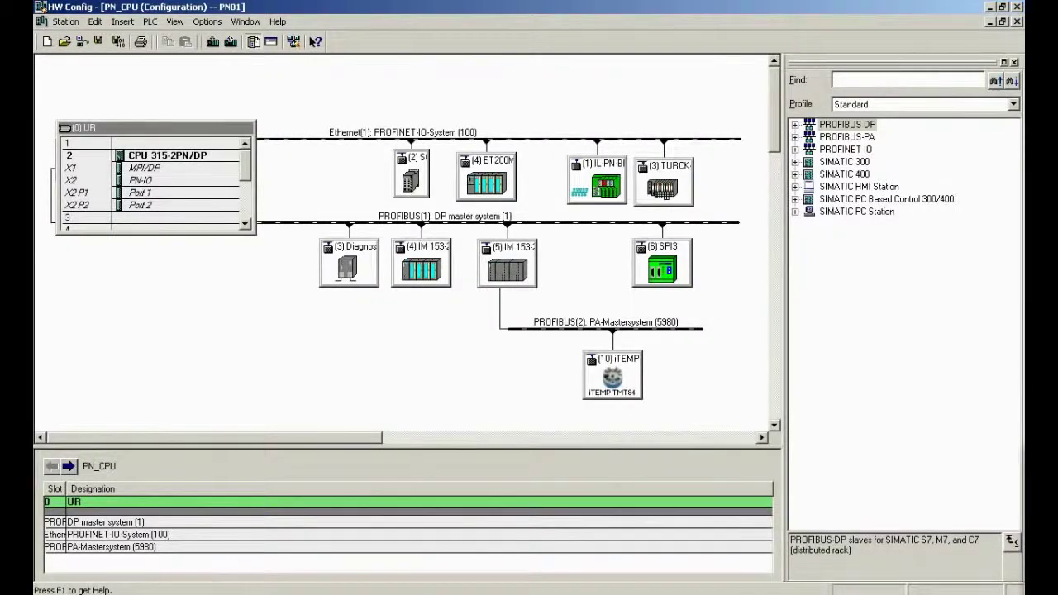
# Step: Take station PN_CPU online and view the DP slave diagnostics of (10) iTEMP TMT84
pyautogui.click(603, 358)
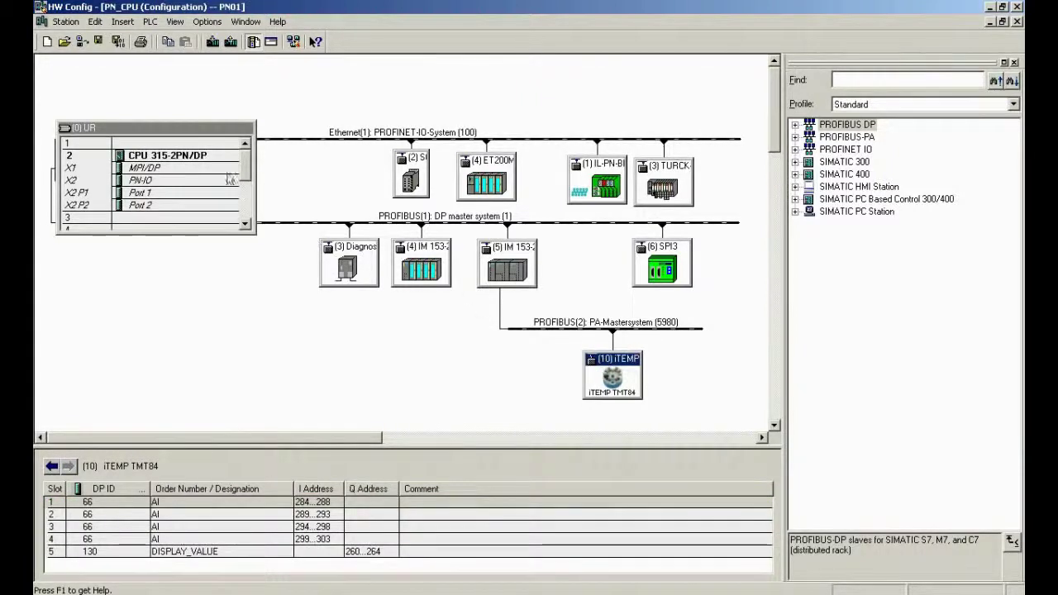
pyautogui.click(83, 43)
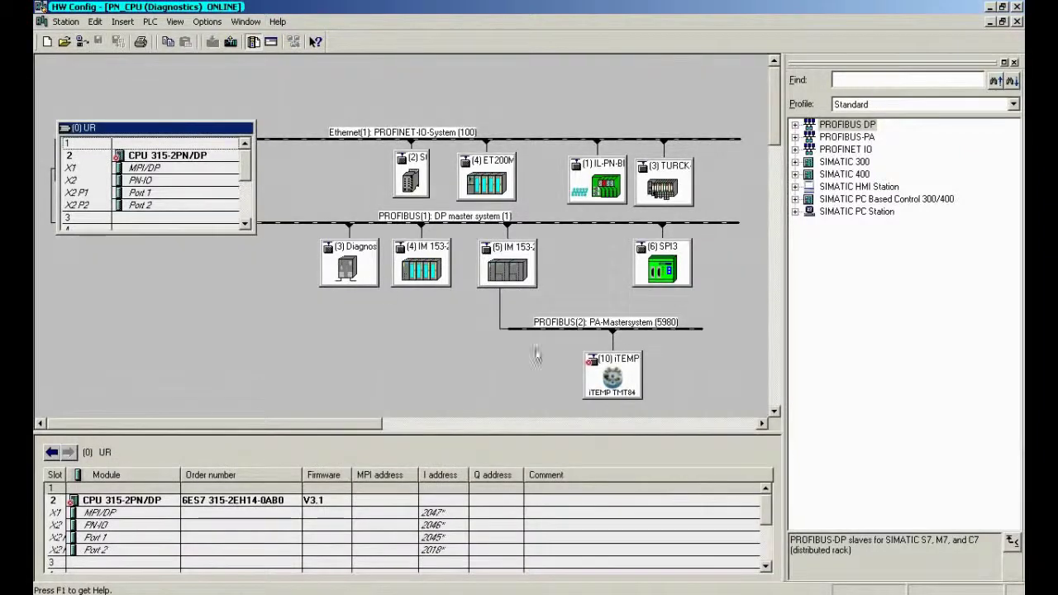
pyautogui.click(622, 366)
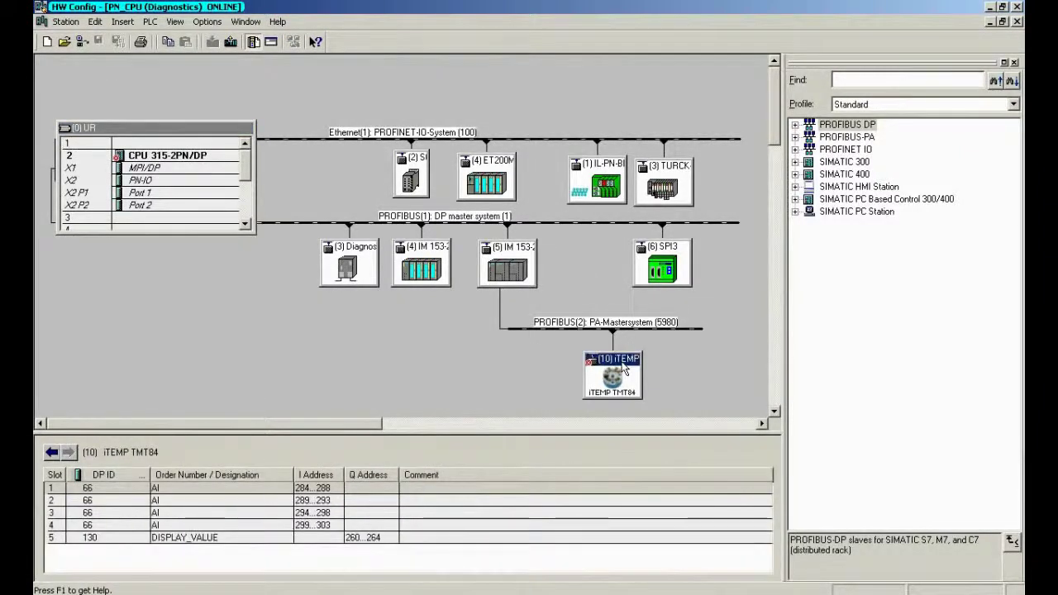
pyautogui.doubleClick(622, 366)
pyautogui.click(423, 211)
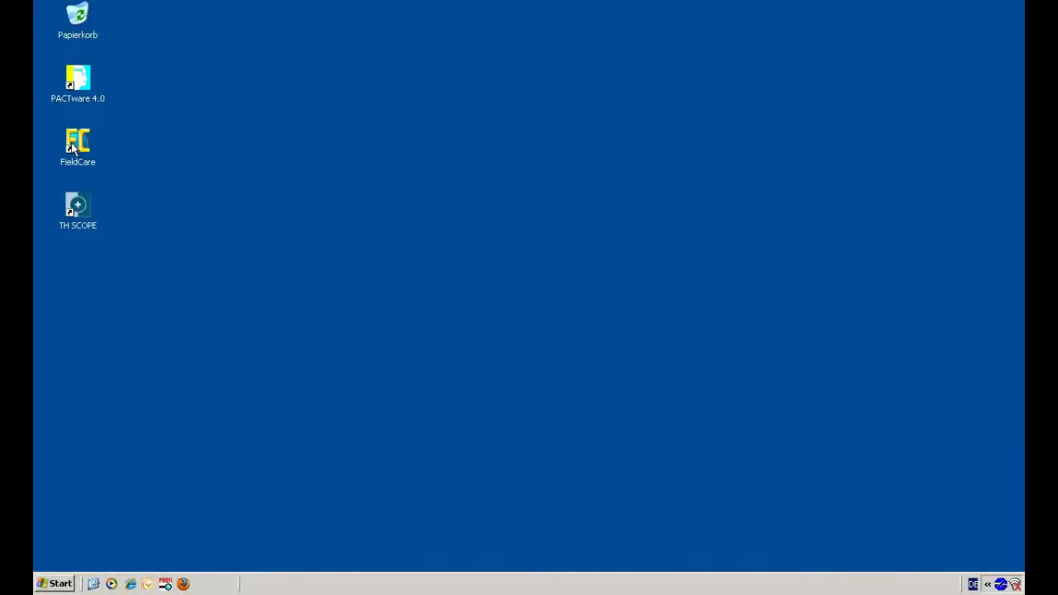
# Step: Launch FieldCare and select TMT84 under TH LINK Demo1 and the CommDTM DP/PA Link
pyautogui.click(72, 147)
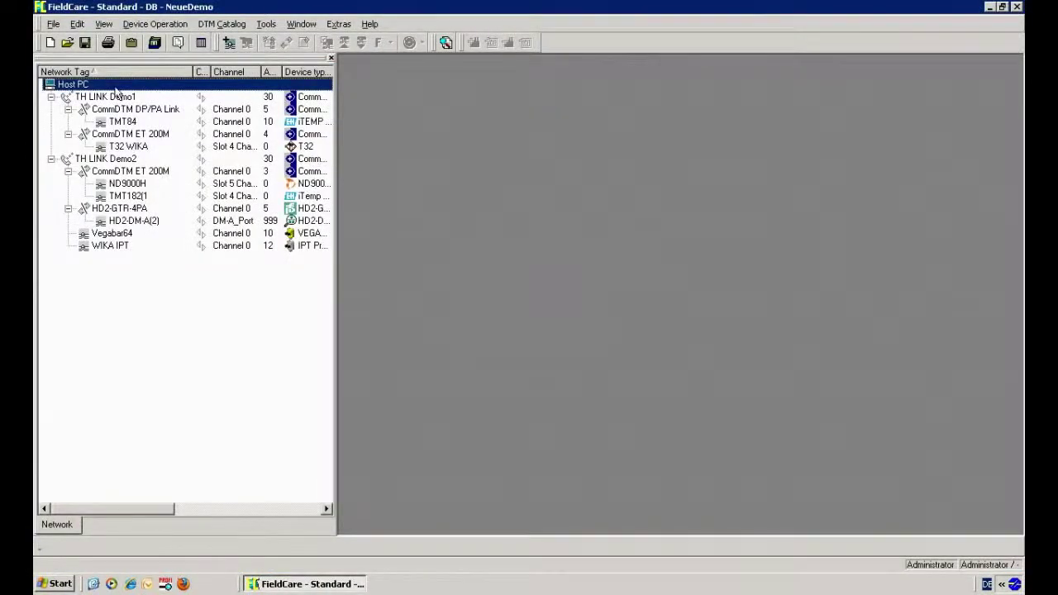
pyautogui.click(118, 98)
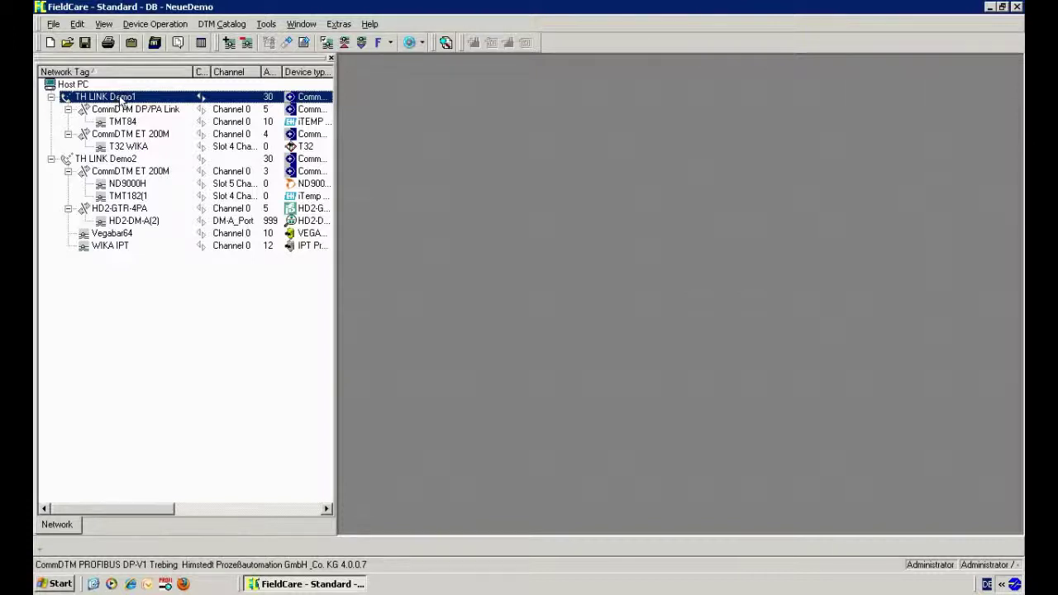
pyautogui.click(128, 110)
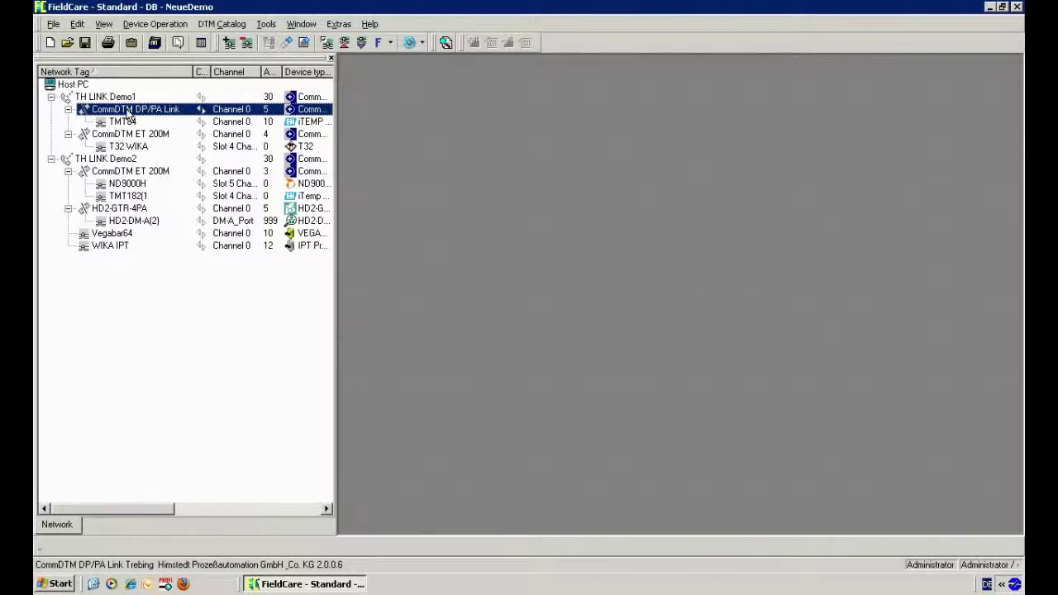
pyautogui.click(127, 122)
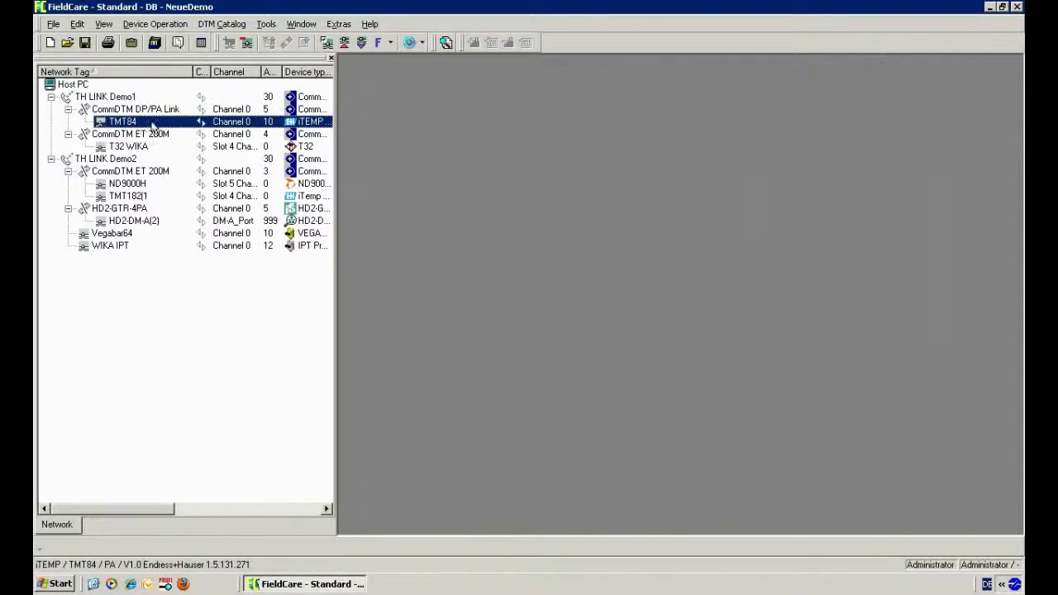
# Step: Connect to the TMT84 transmitter and start its online parameterization
pyautogui.rightClick(152, 126)
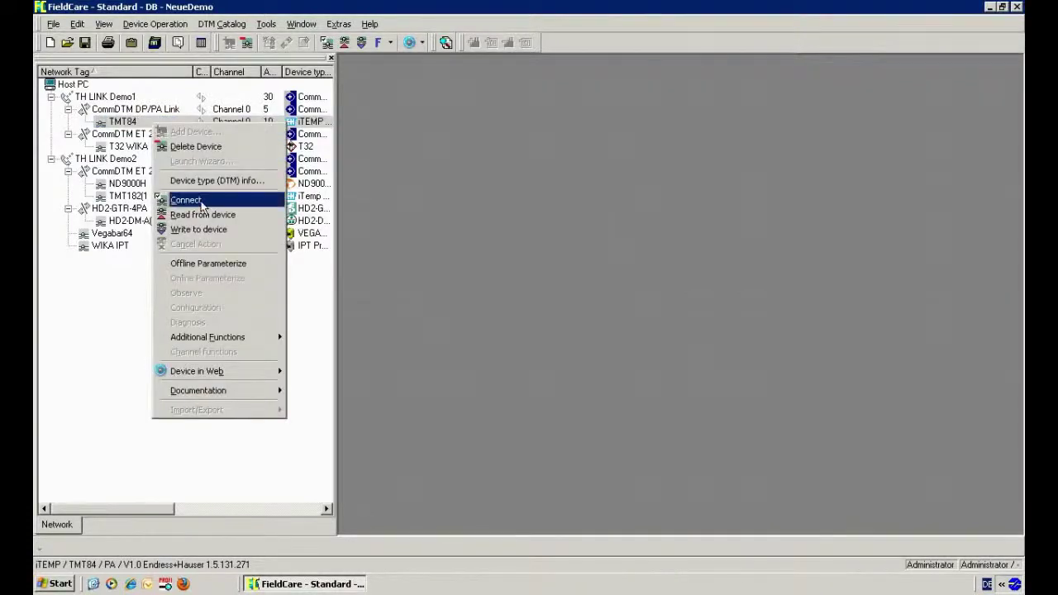
pyautogui.click(186, 200)
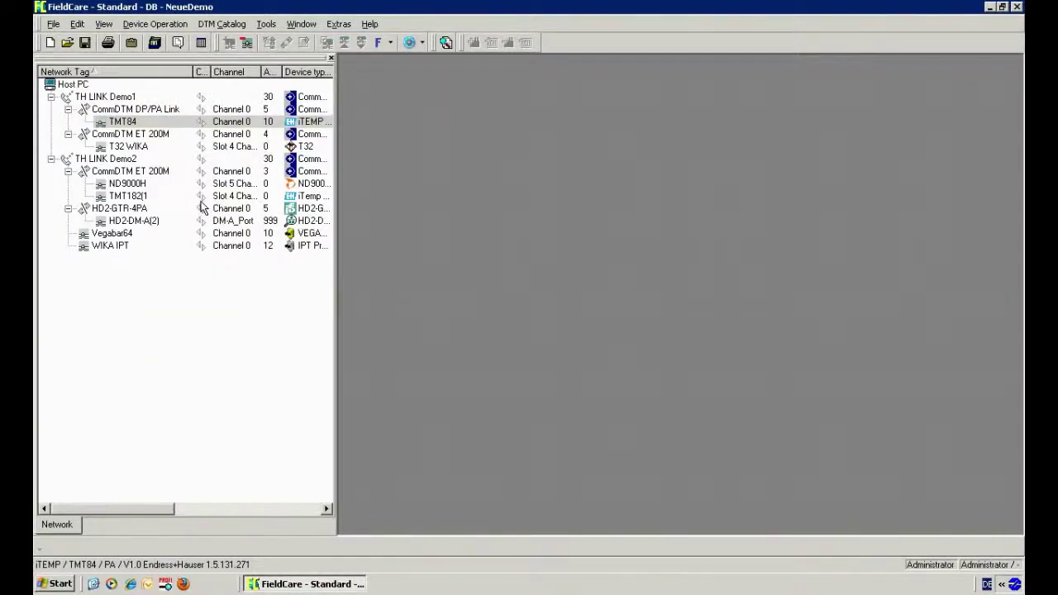
pyautogui.rightClick(172, 126)
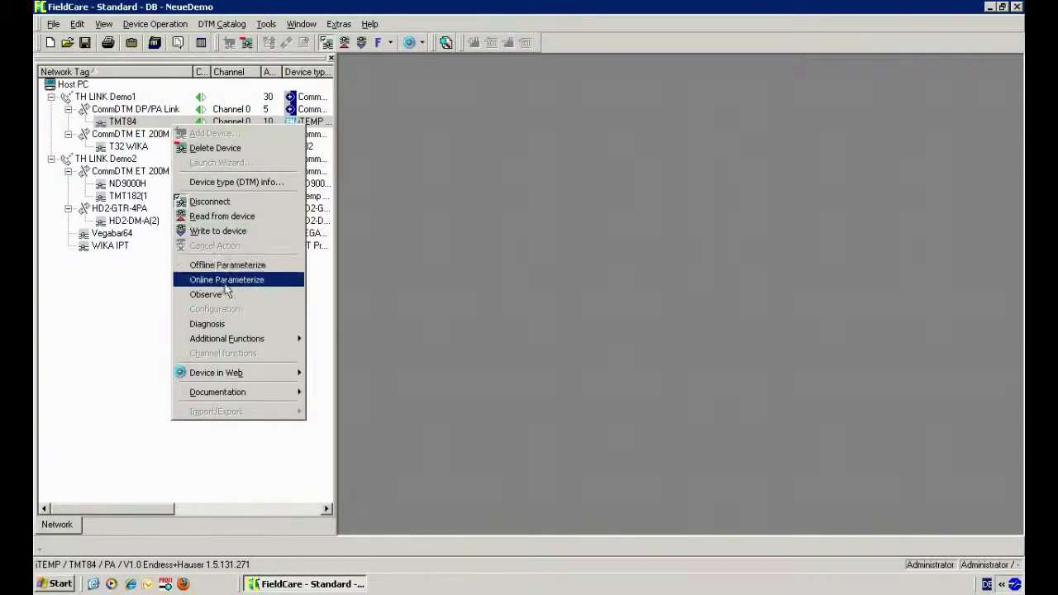
pyautogui.click(222, 280)
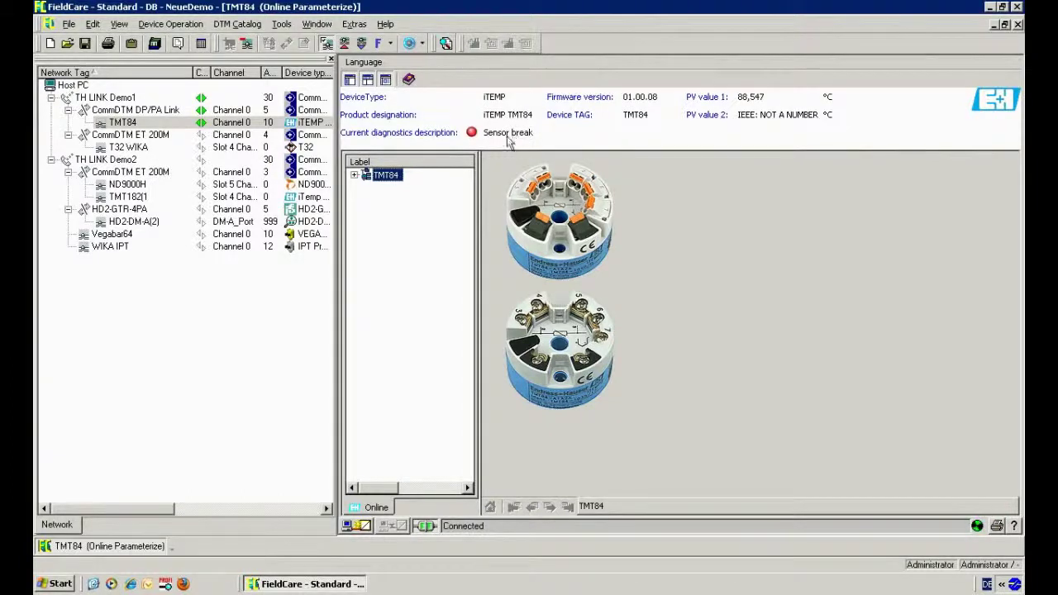
# Step: Show the TMT84 Setup parameters and leave Connection type 1 at 2 wires
pyautogui.click(354, 175)
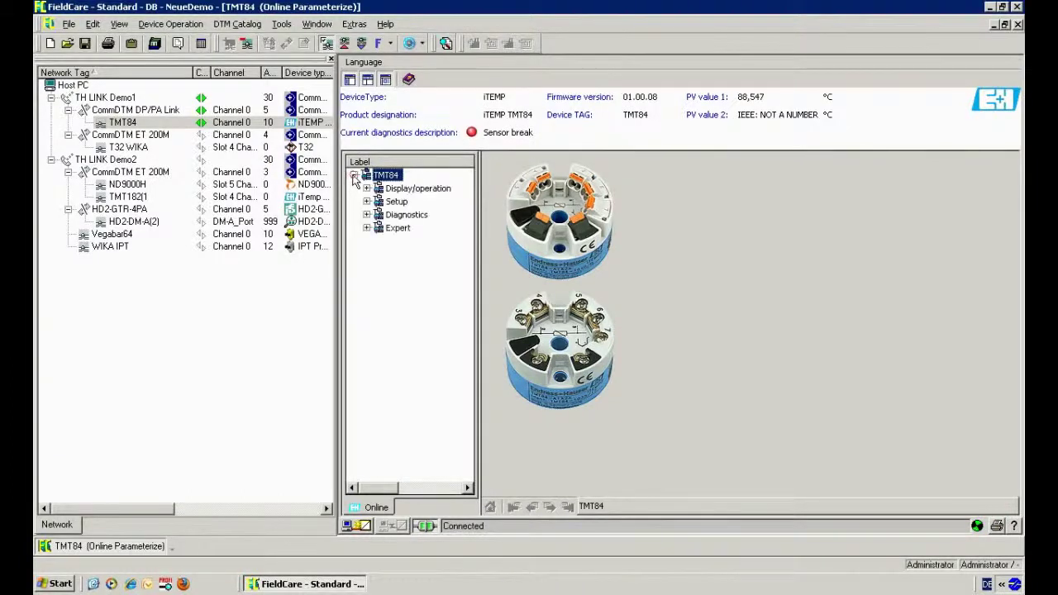
pyautogui.click(367, 202)
pyautogui.click(392, 204)
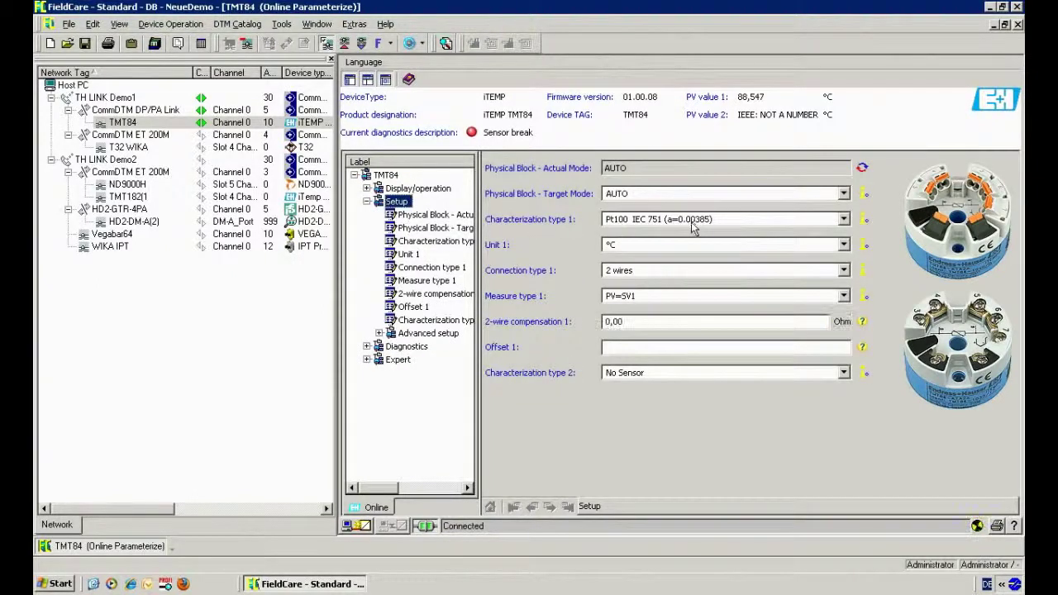
pyautogui.click(625, 275)
pyautogui.click(624, 283)
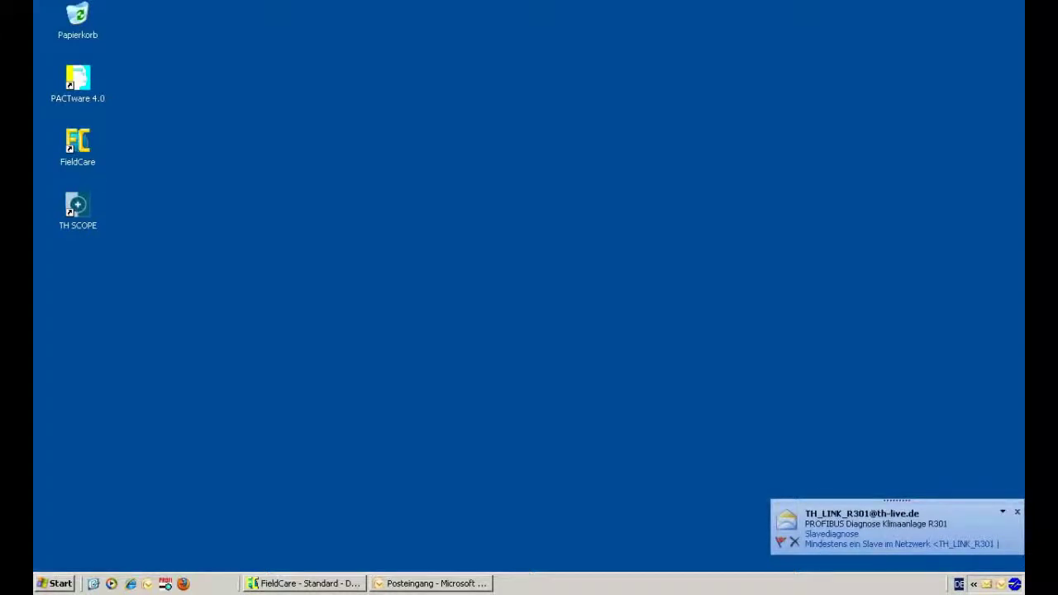
# Step: Open the Klimaanlage R301 diagnose e-mail and follow its link to TH SCOPE
pyautogui.click(815, 537)
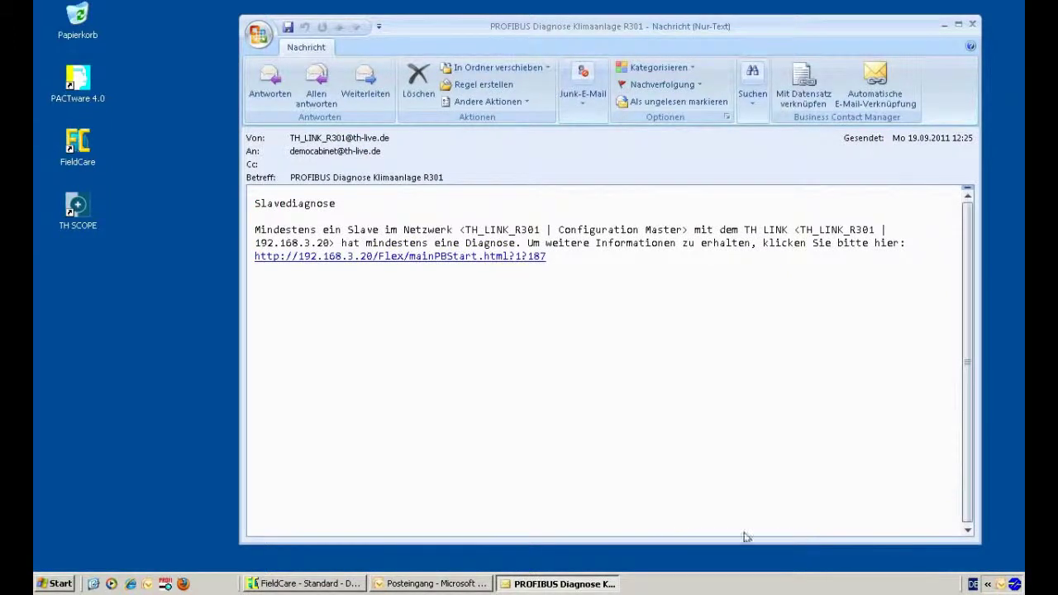
pyautogui.moveTo(446, 176); pyautogui.dragTo(285, 178)
pyautogui.click(391, 257)
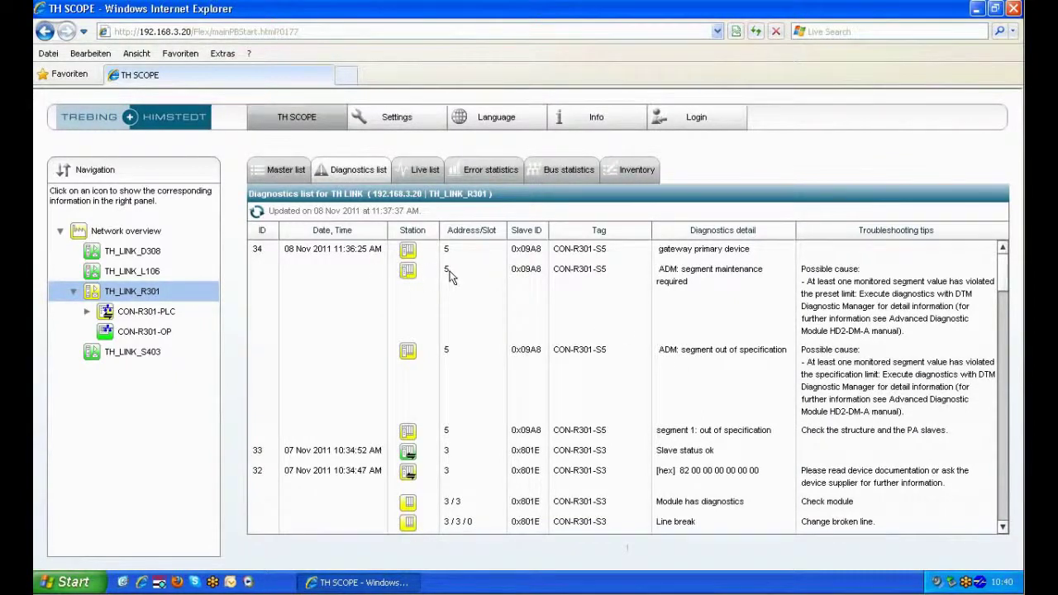
# Step: Inspect the segment maintenance entry, then CON-R301-PLC's slave list and diagnostics
pyautogui.click(448, 276)
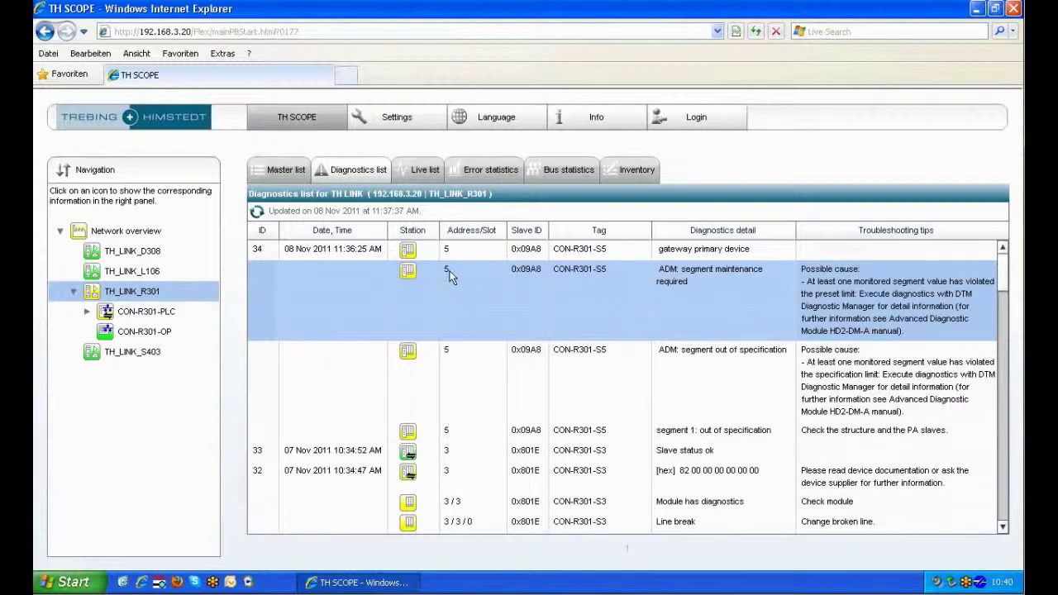
pyautogui.click(86, 312)
pyautogui.click(124, 313)
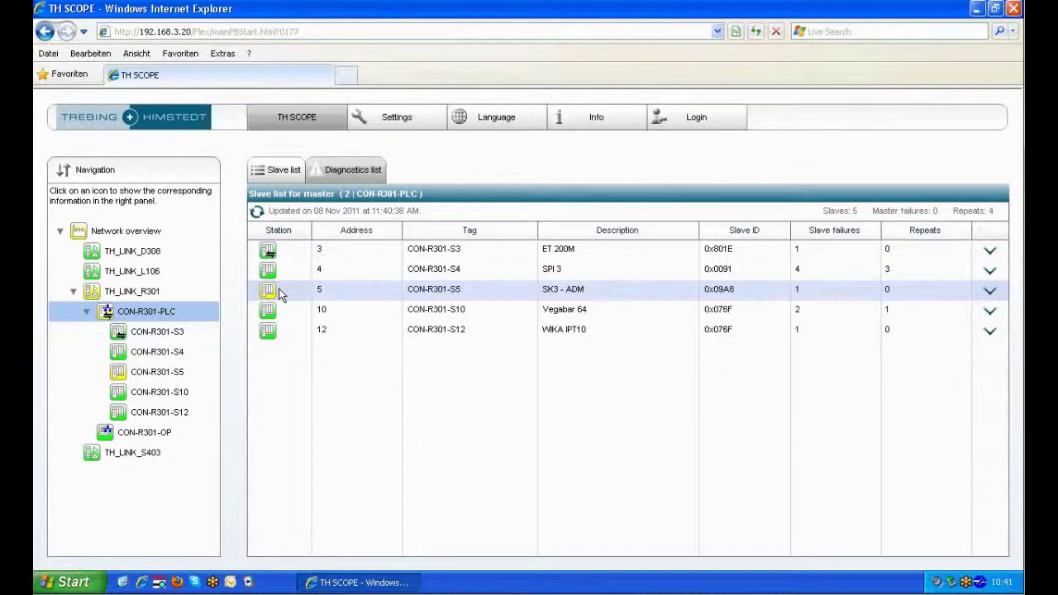
pyautogui.click(353, 170)
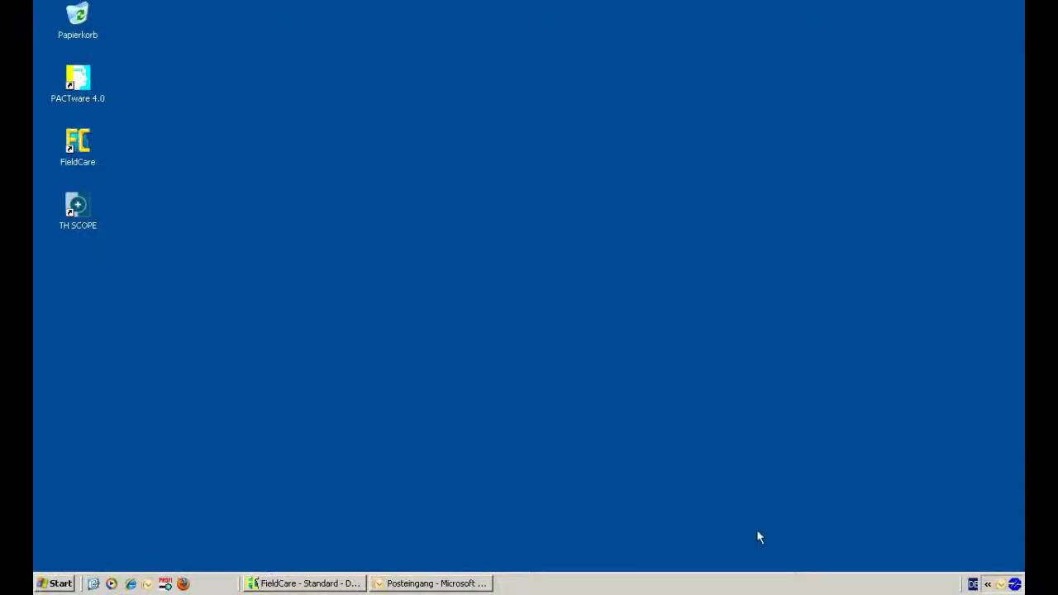
# Step: Restore FieldCare and select the HD2-DM-A(2) diagnostic module in the network tree
pyautogui.click(303, 583)
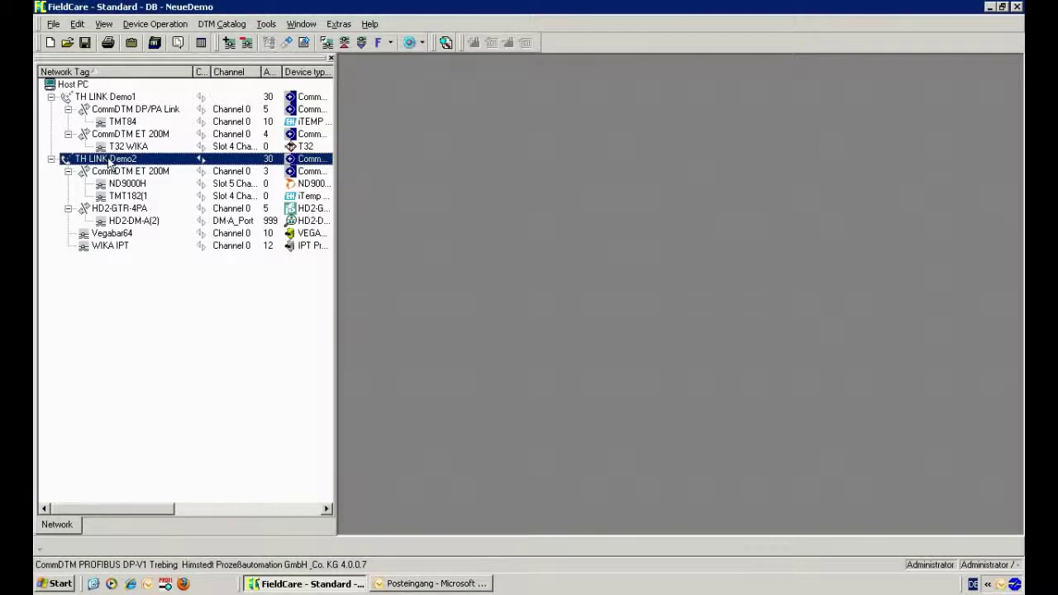
pyautogui.click(95, 233)
pyautogui.click(101, 248)
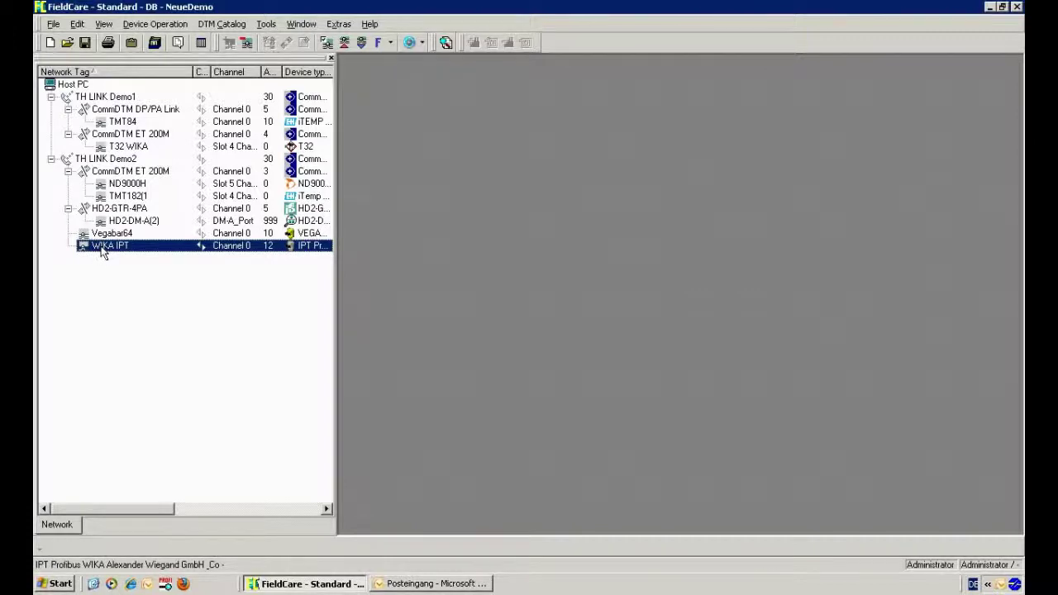
pyautogui.click(135, 224)
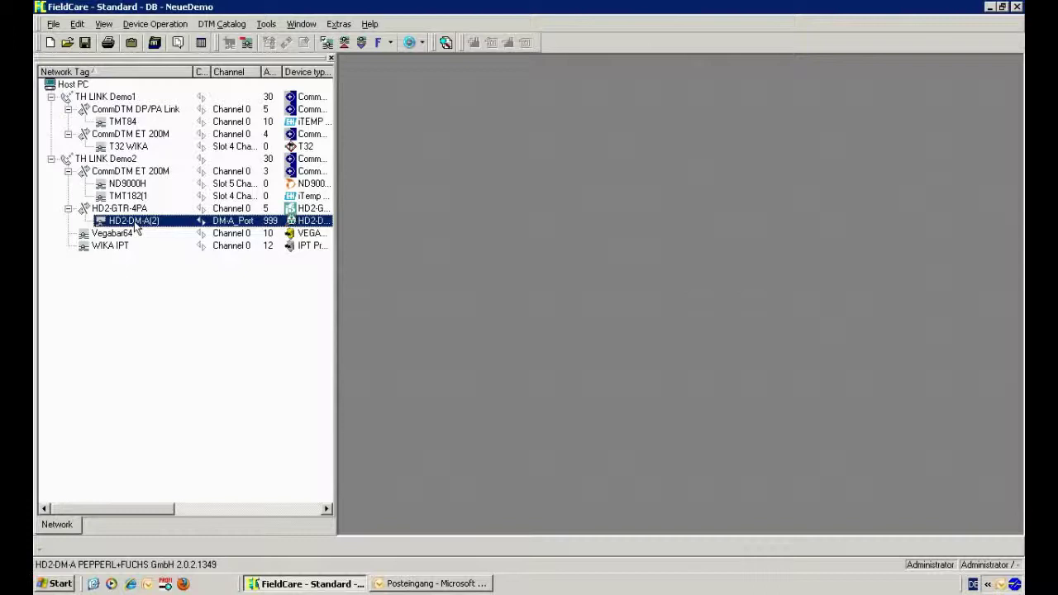
# Step: Connect to HD2-DM-A(2) and start its online parameterization
pyautogui.rightClick(135, 225)
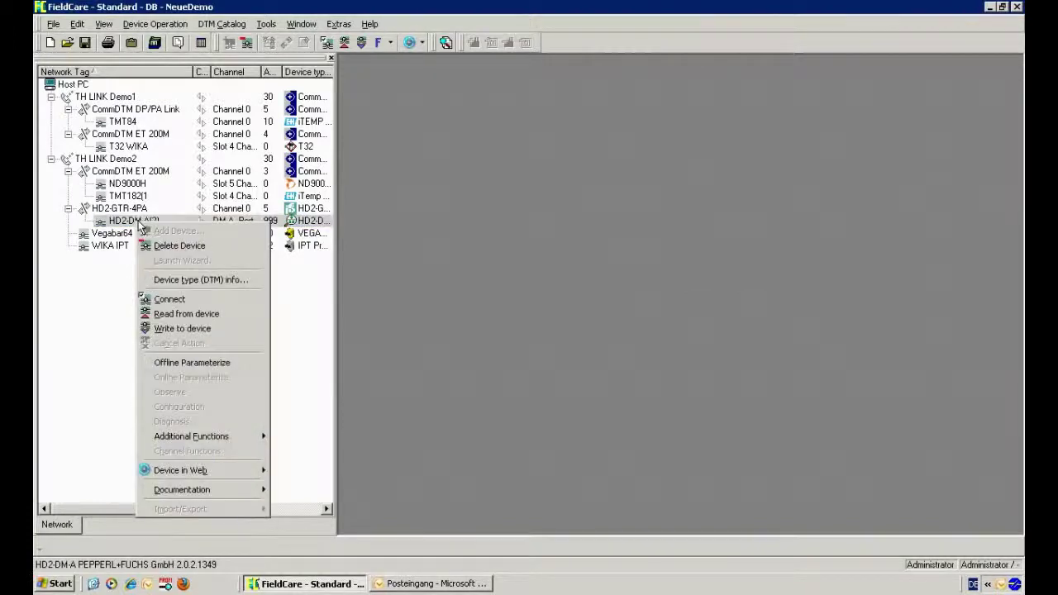
pyautogui.click(179, 302)
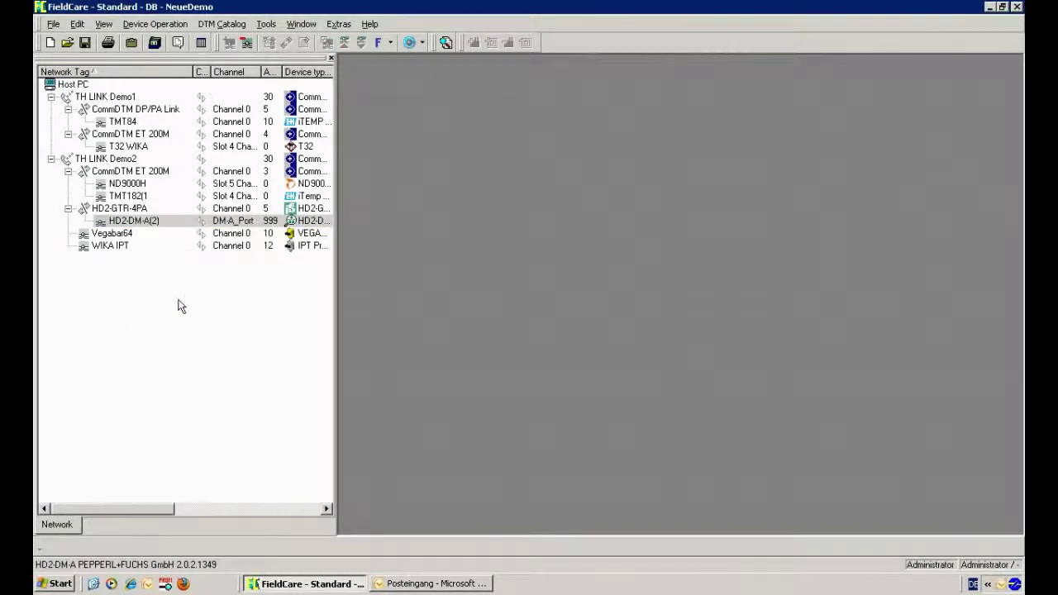
pyautogui.rightClick(170, 224)
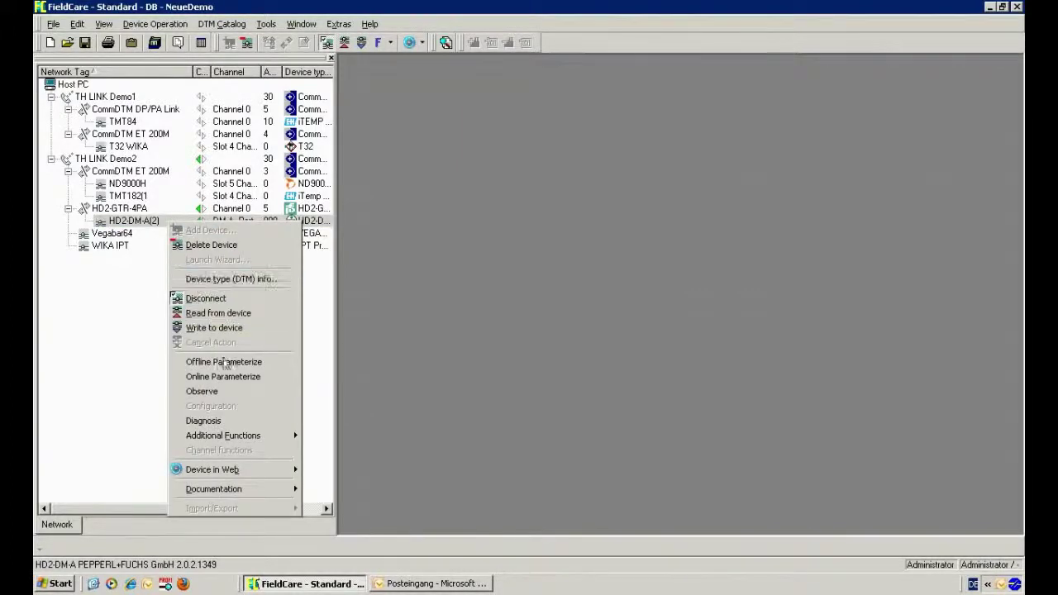
pyautogui.click(207, 376)
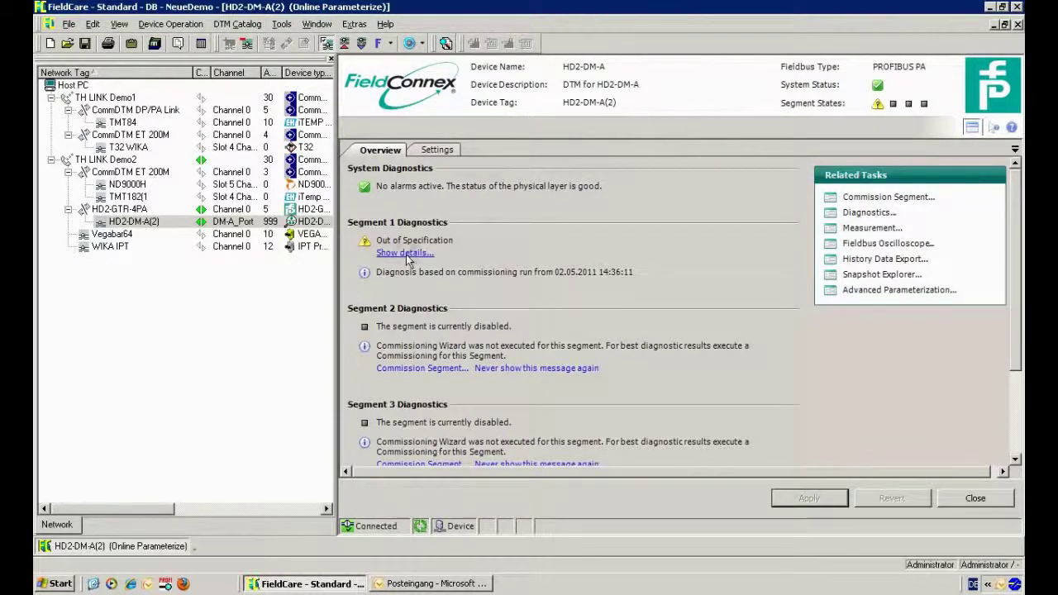
# Step: Use Show details... under Segment 1 Diagnostics to open the Expert Diagnostics window
pyautogui.click(405, 253)
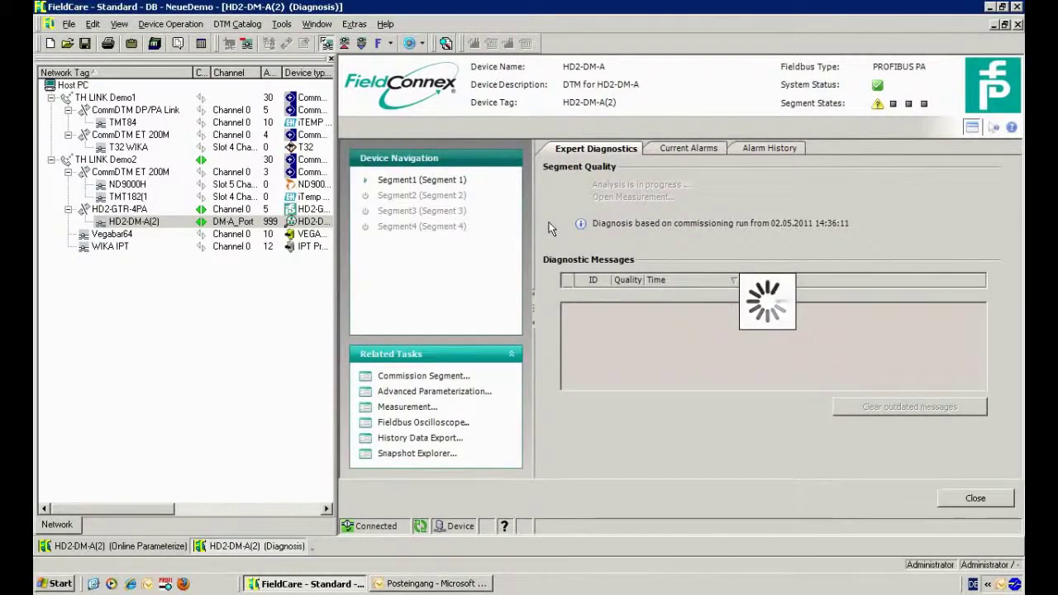
# Step: List Segment 1's current alarms: Jitter Level too high (1,5 µs) and Signal Level too high (1516 mV)
pyautogui.click(685, 153)
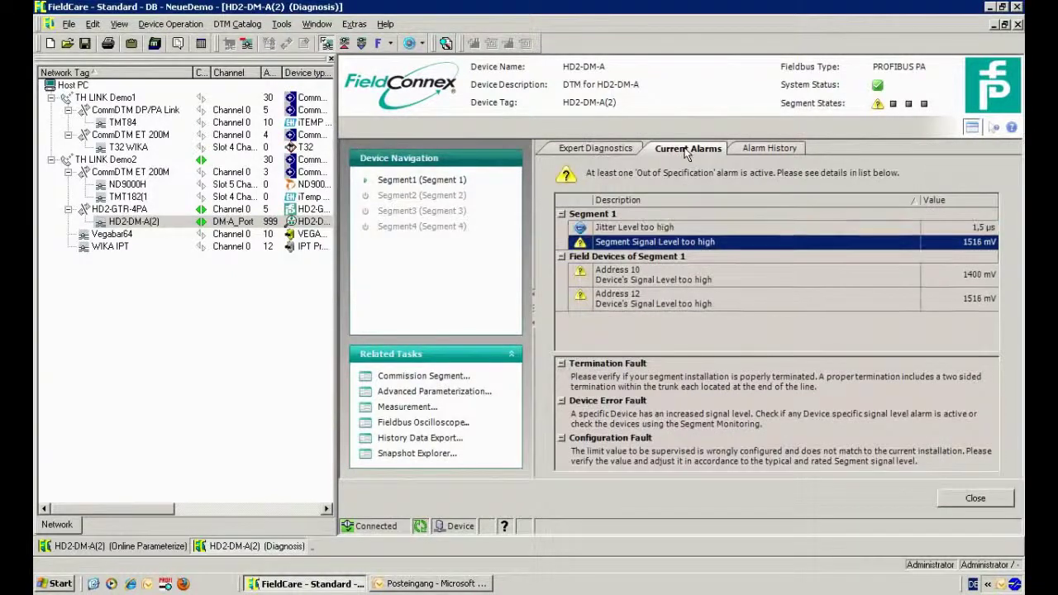